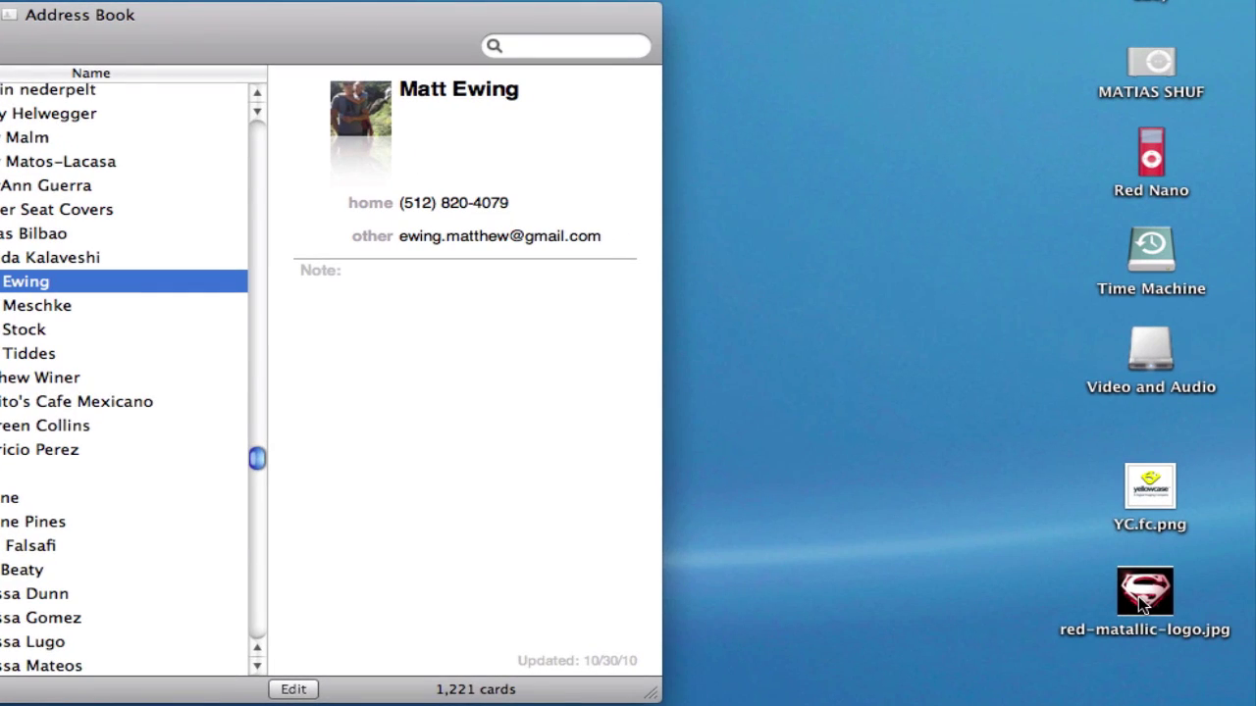
Drag red-matallic-logo.jpg from the desktop onto the contact's photo to load it in the picture editor
left_click(1141, 606)
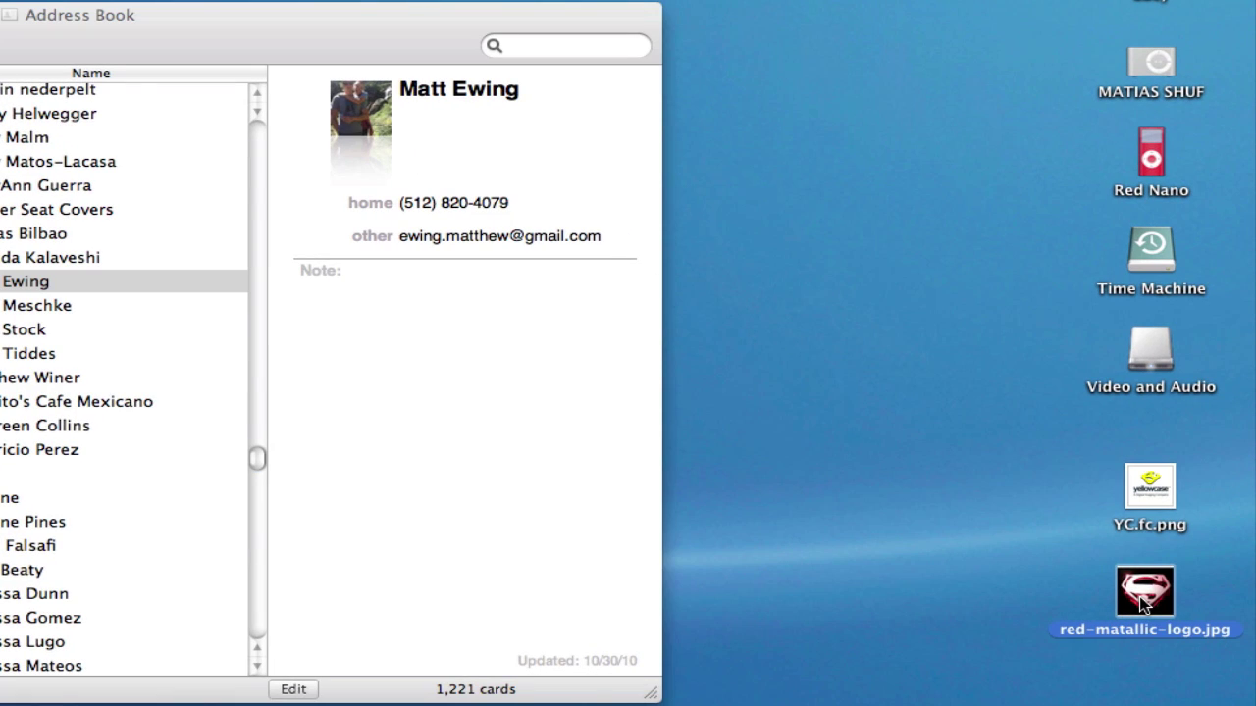
left_click_drag(1141, 606, 439, 160)
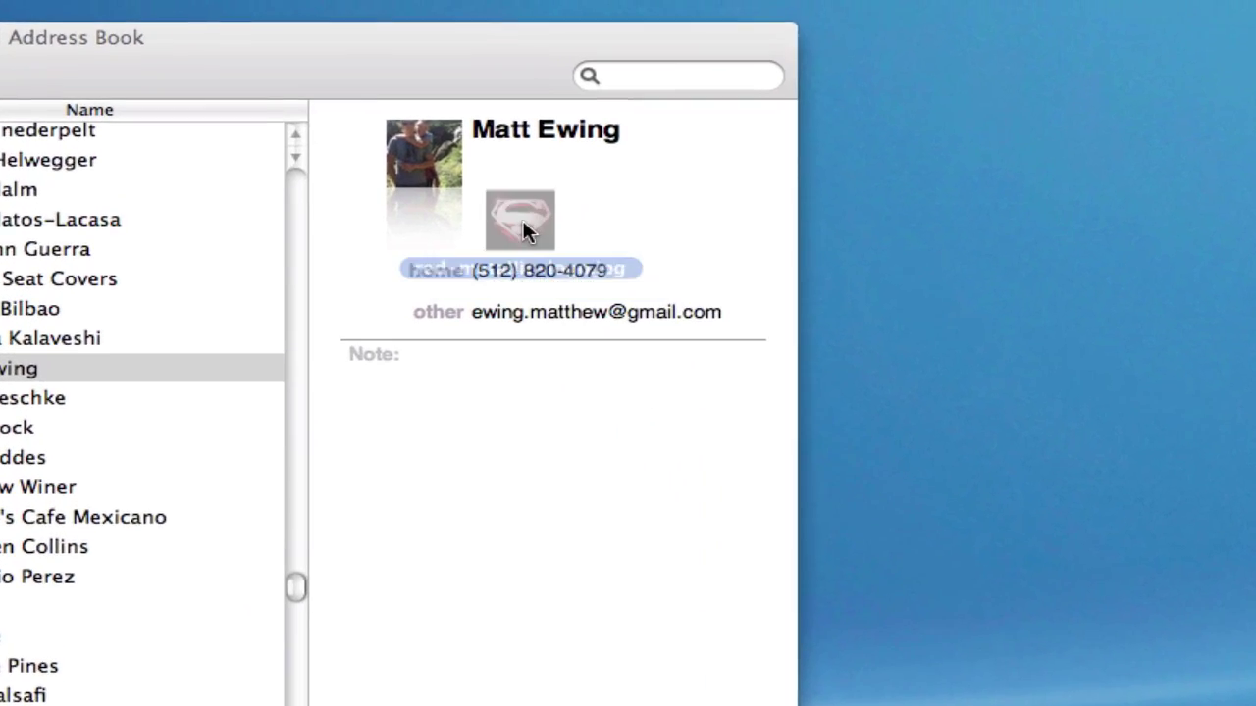
left_click_drag(523, 223, 429, 158)
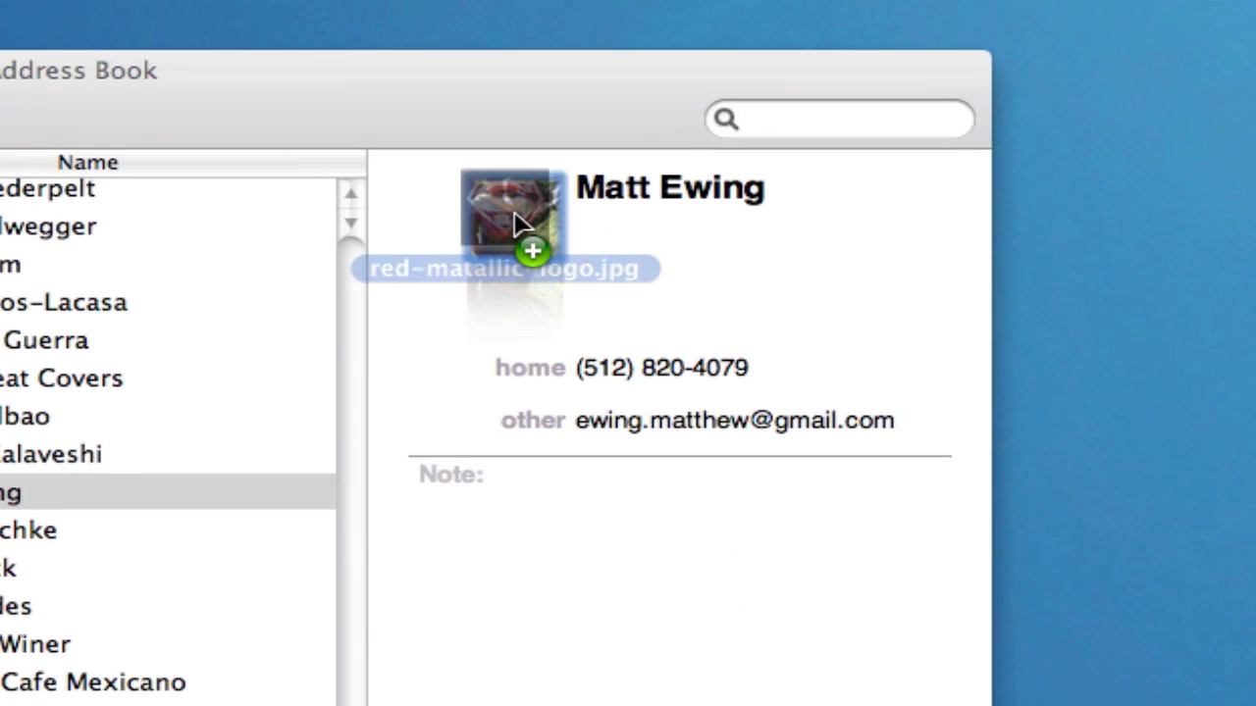
left_click_drag(521, 224, 509, 231)
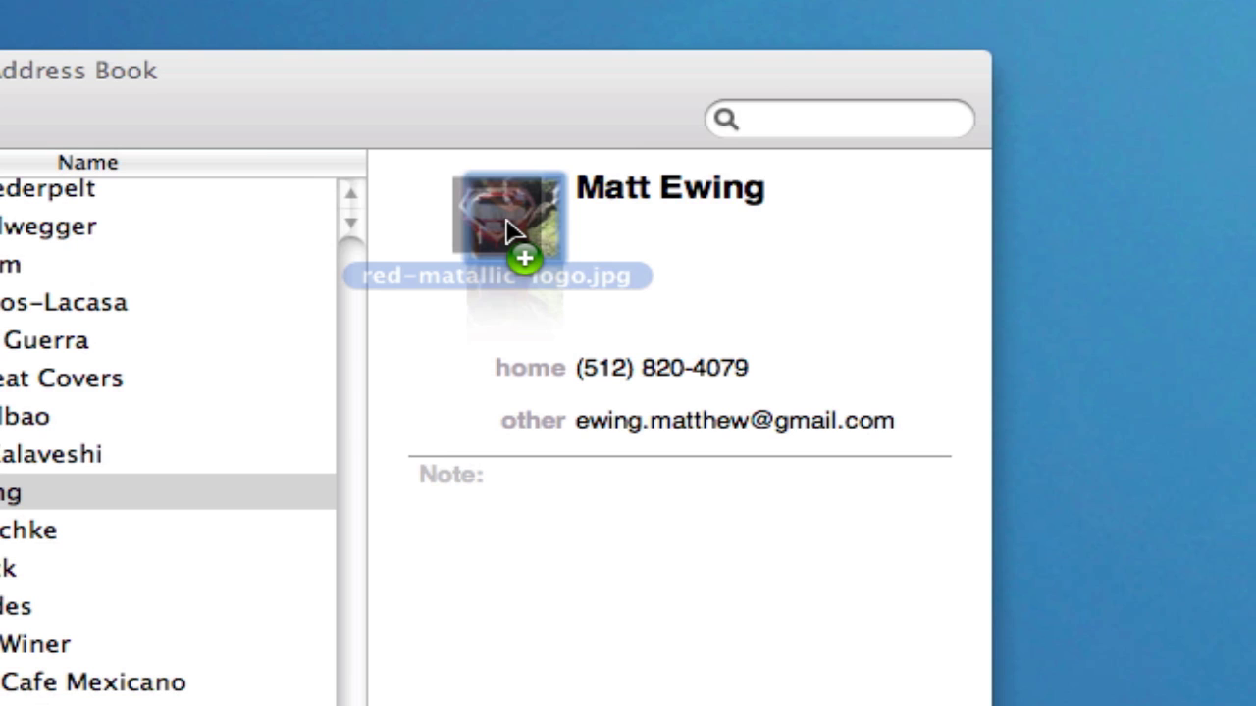
left_click_drag(507, 231, 508, 232)
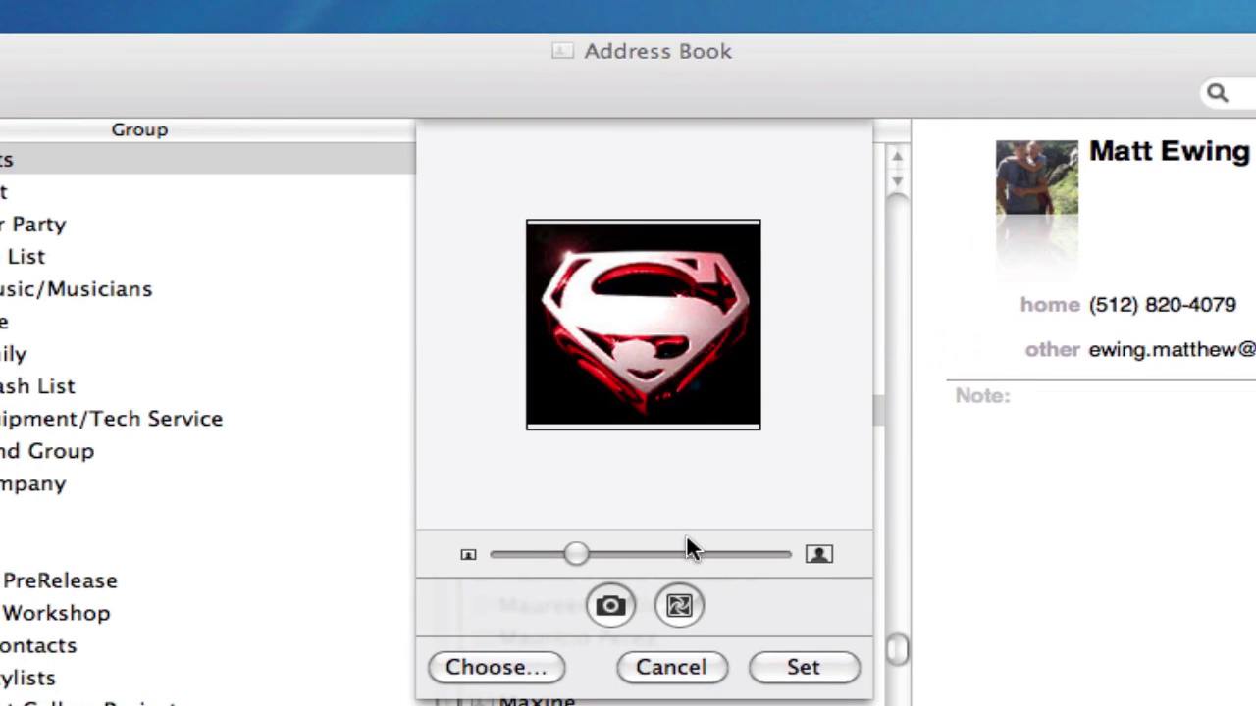
Nudge the logo's zoom, preview the Original and Sepia effects, then apply X-Ray
mouse_move(575, 555)
left_mouse_down()
mouse_move(553, 556)
mouse_move(587, 559)
left_mouse_up()
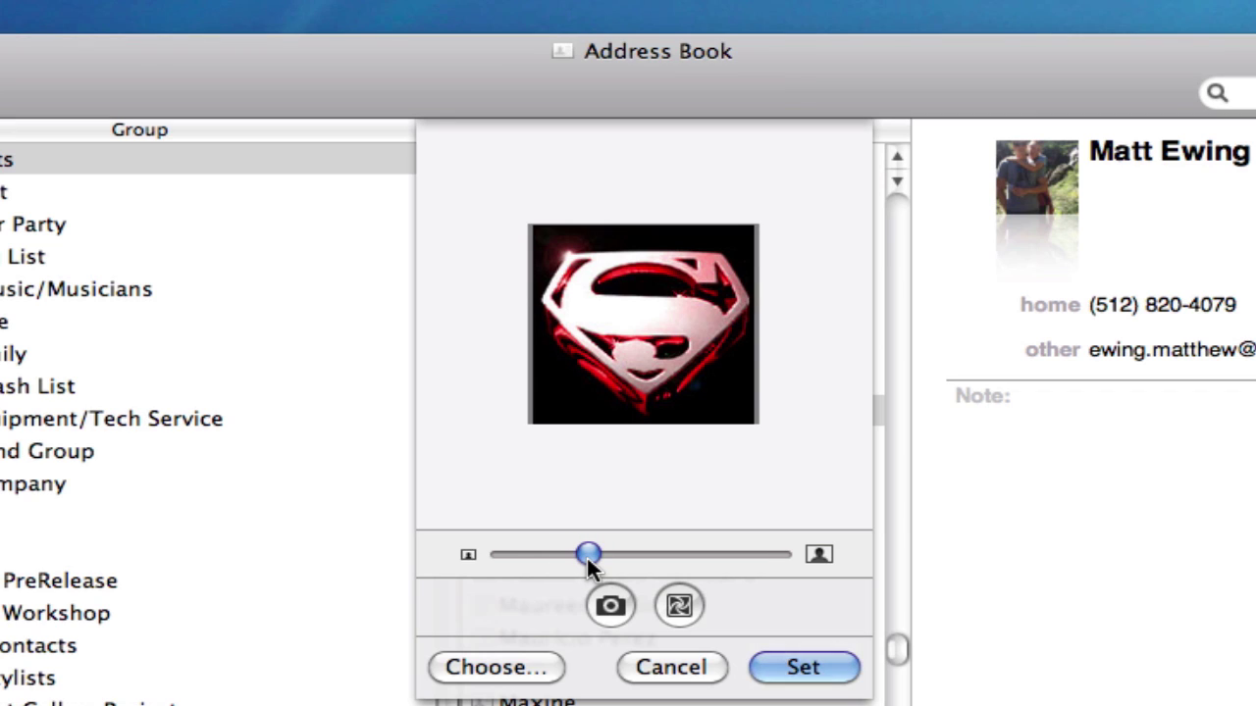
left_click(676, 607)
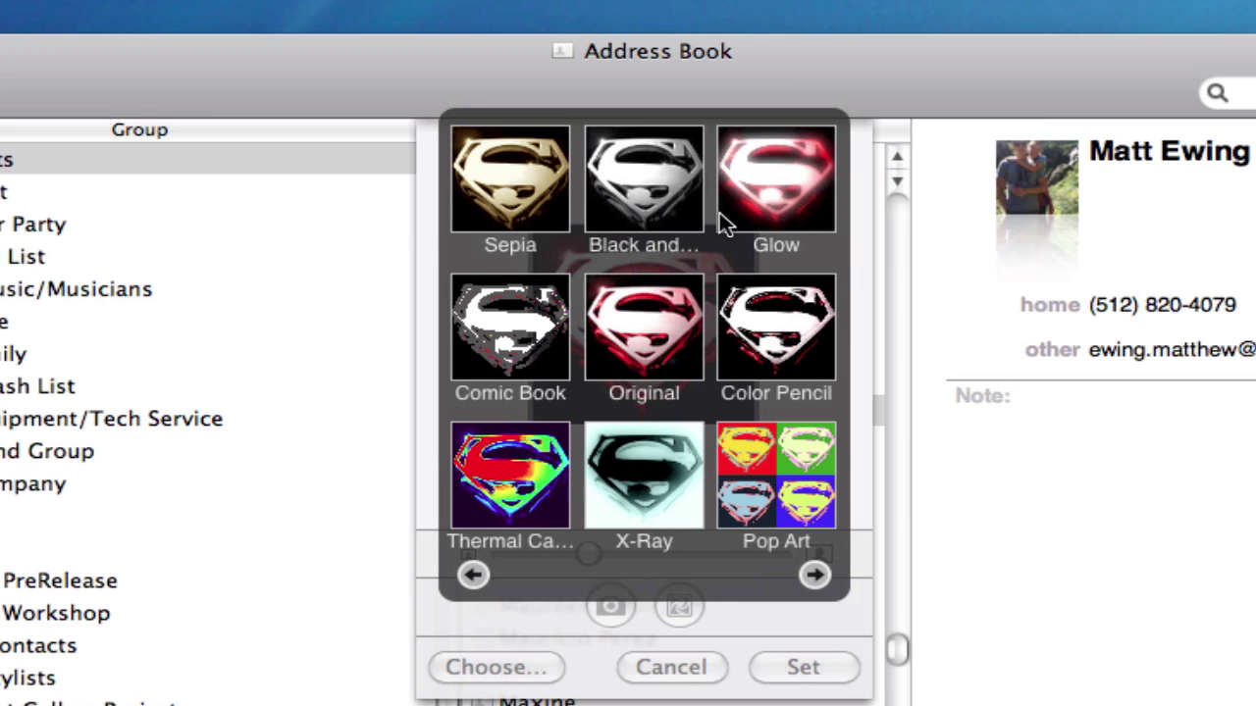
left_click(657, 347)
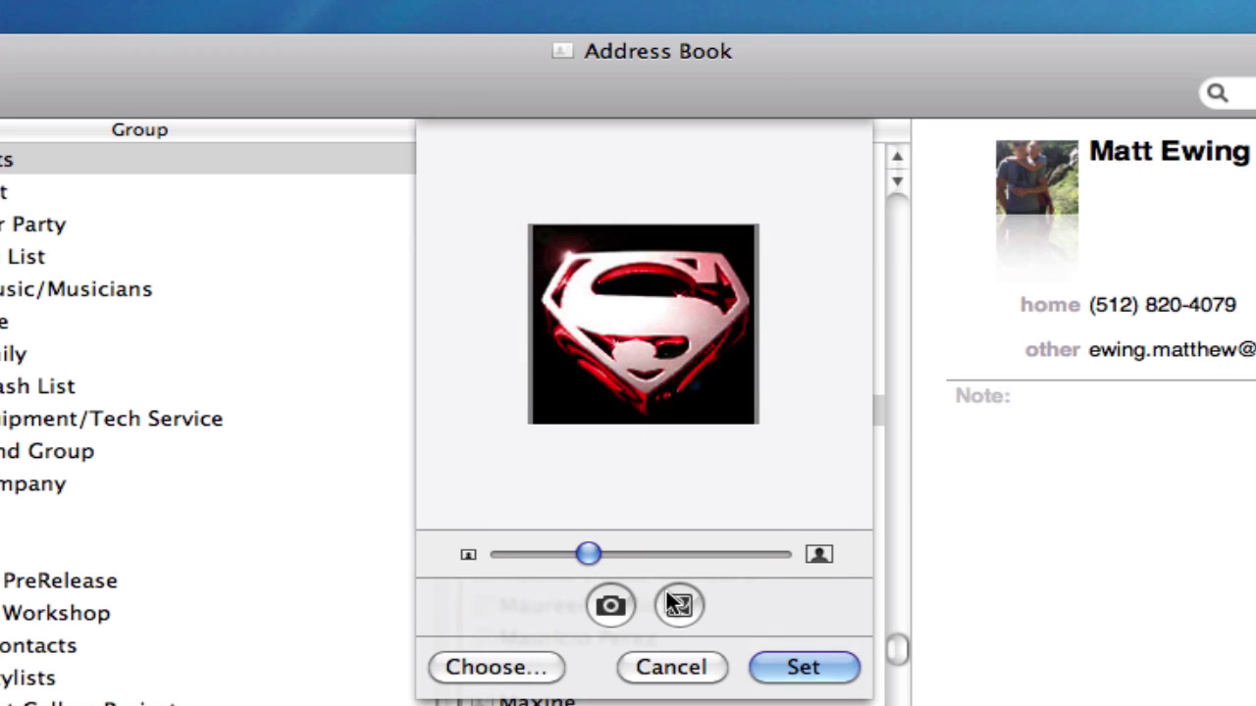
left_click(675, 605)
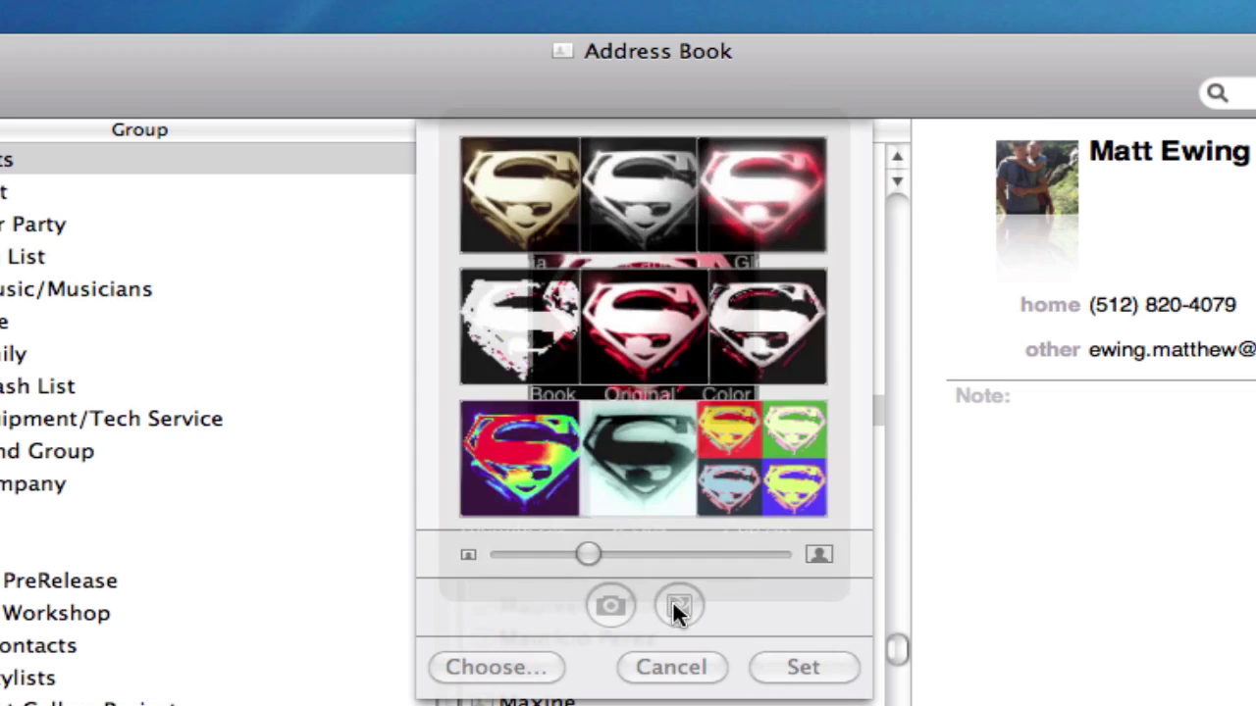
left_click(538, 191)
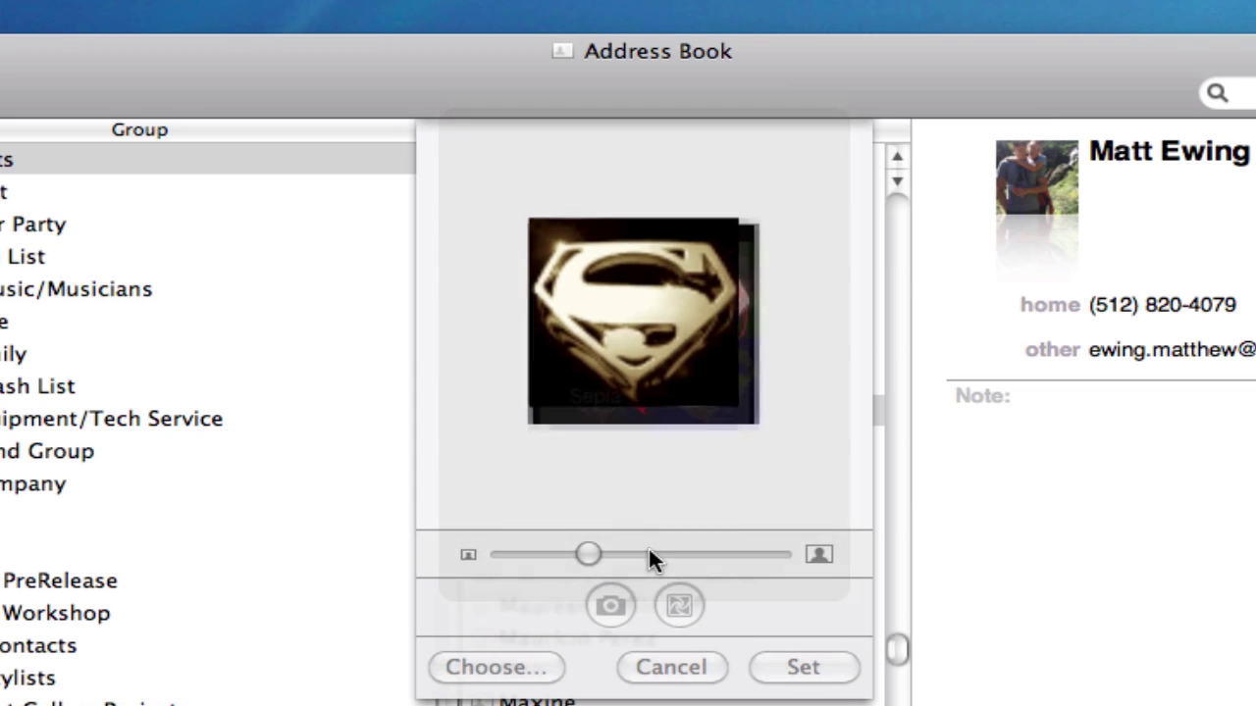
left_click(679, 604)
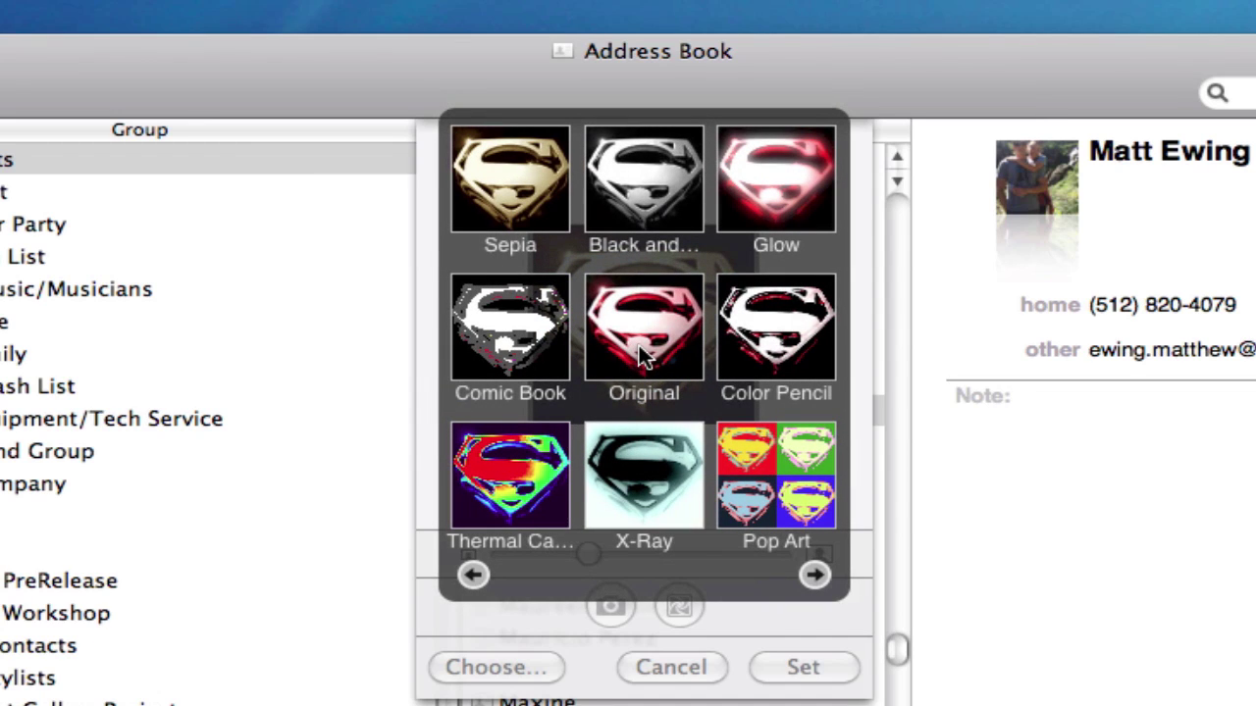
left_click(643, 469)
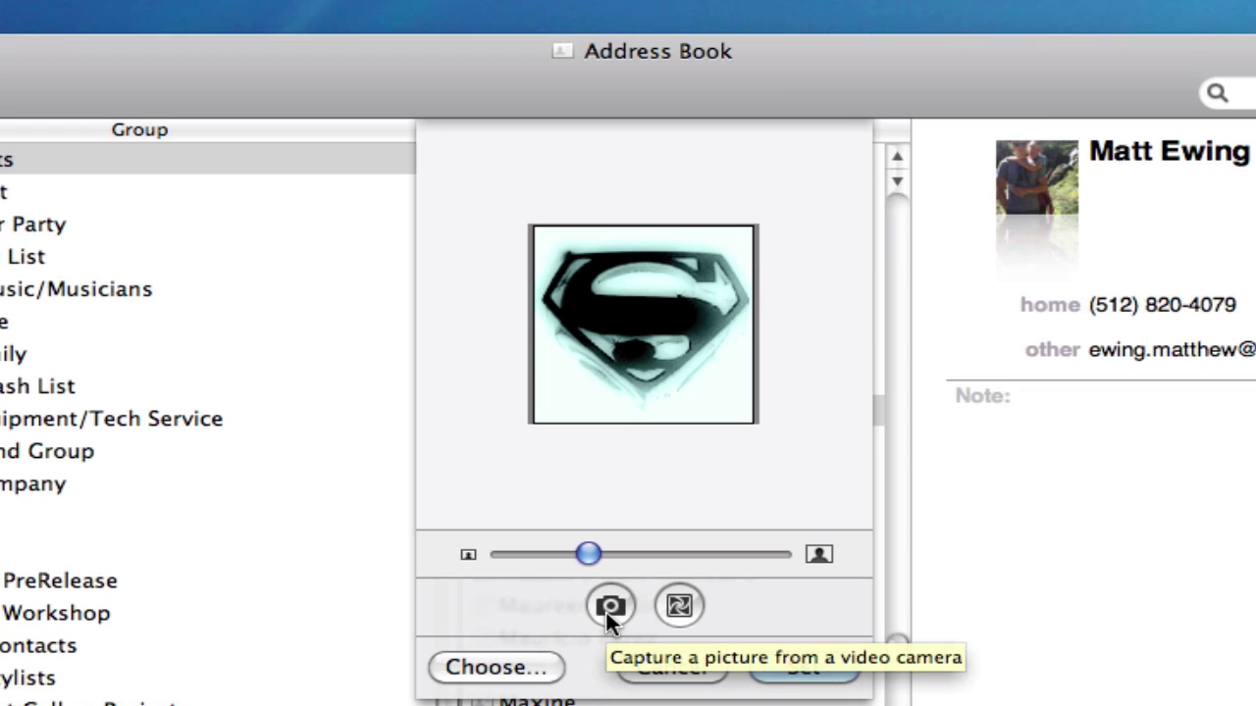
Browse to Desktop via Choose..., cancel it, and Set the X-Ray Superman logo as the photo
left_click(514, 673)
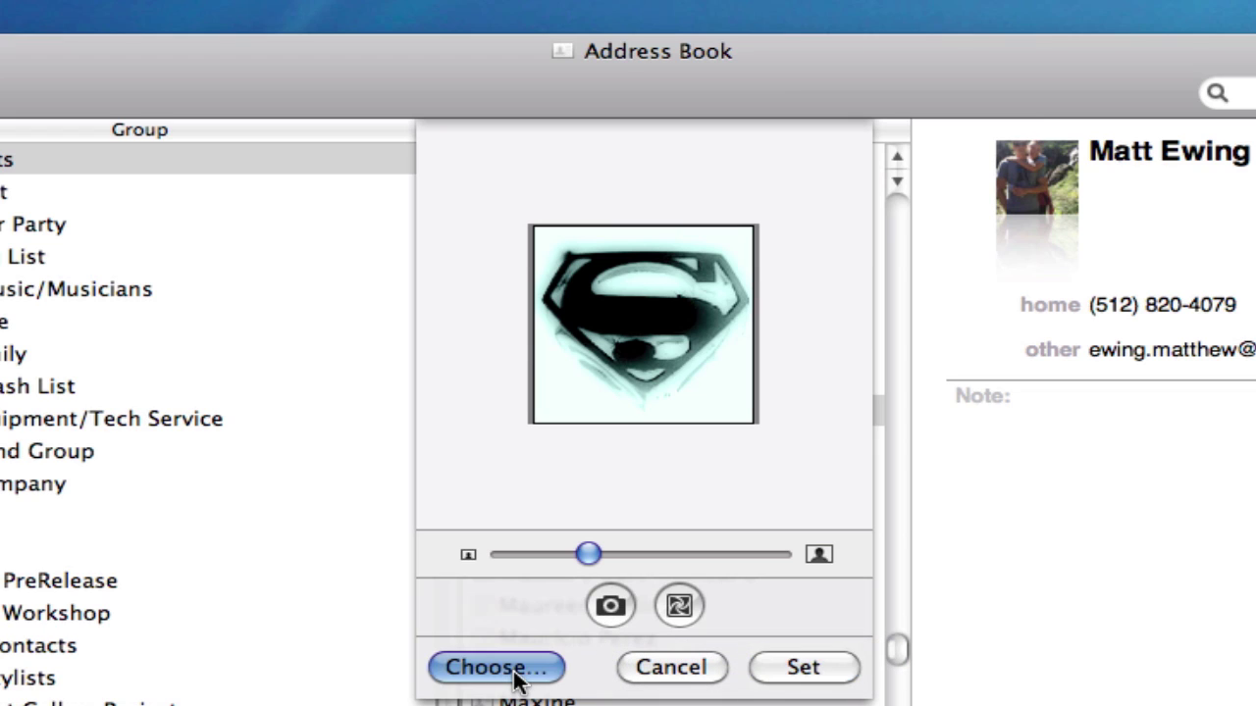
scroll(233, 319, "down", 8)
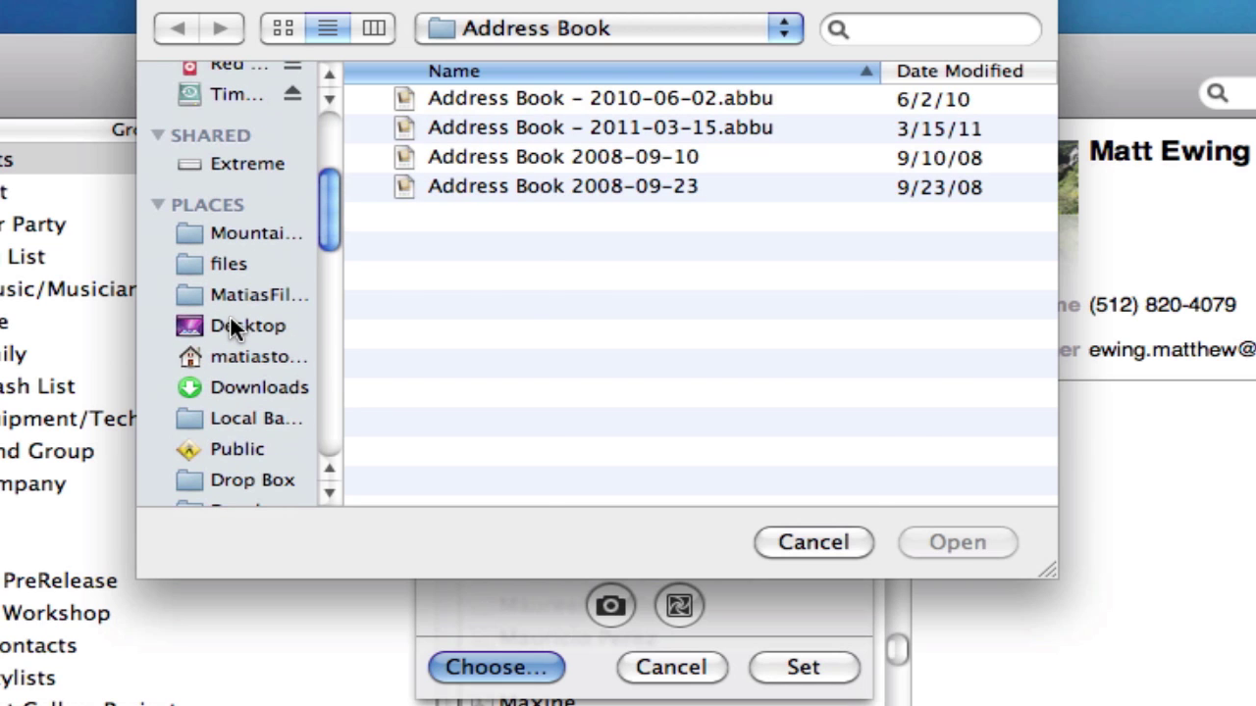
left_click(234, 327)
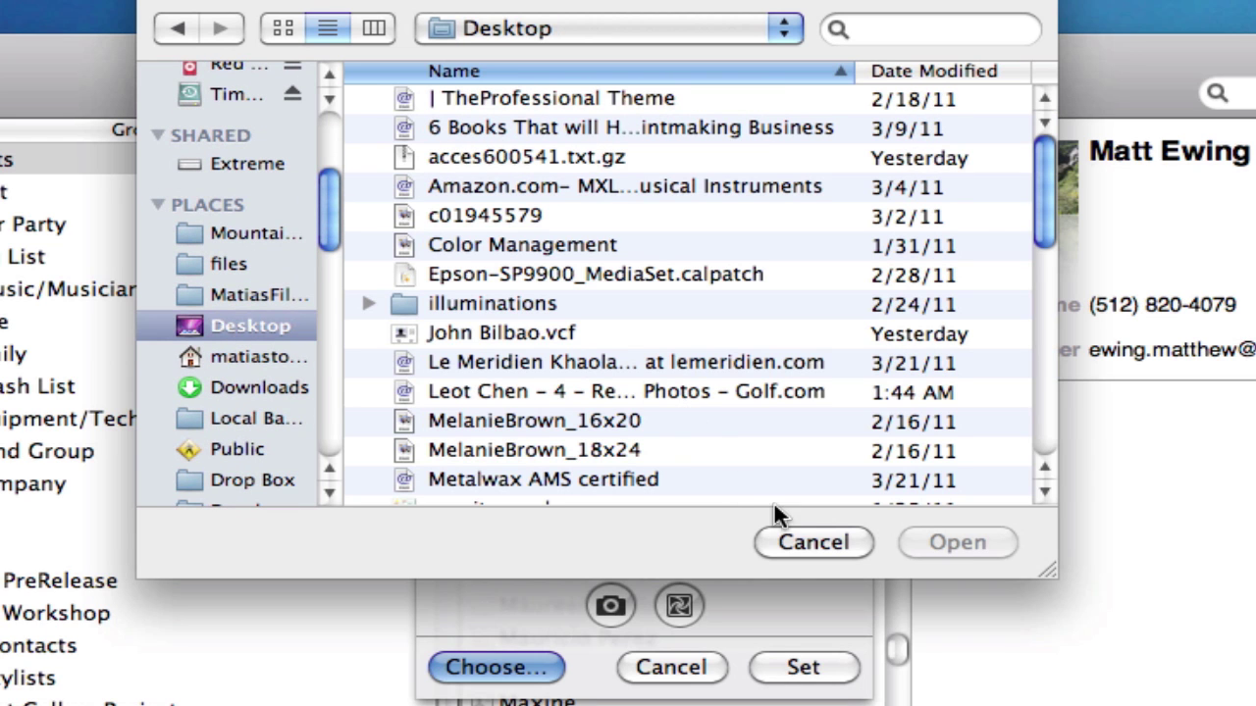
left_click(838, 550)
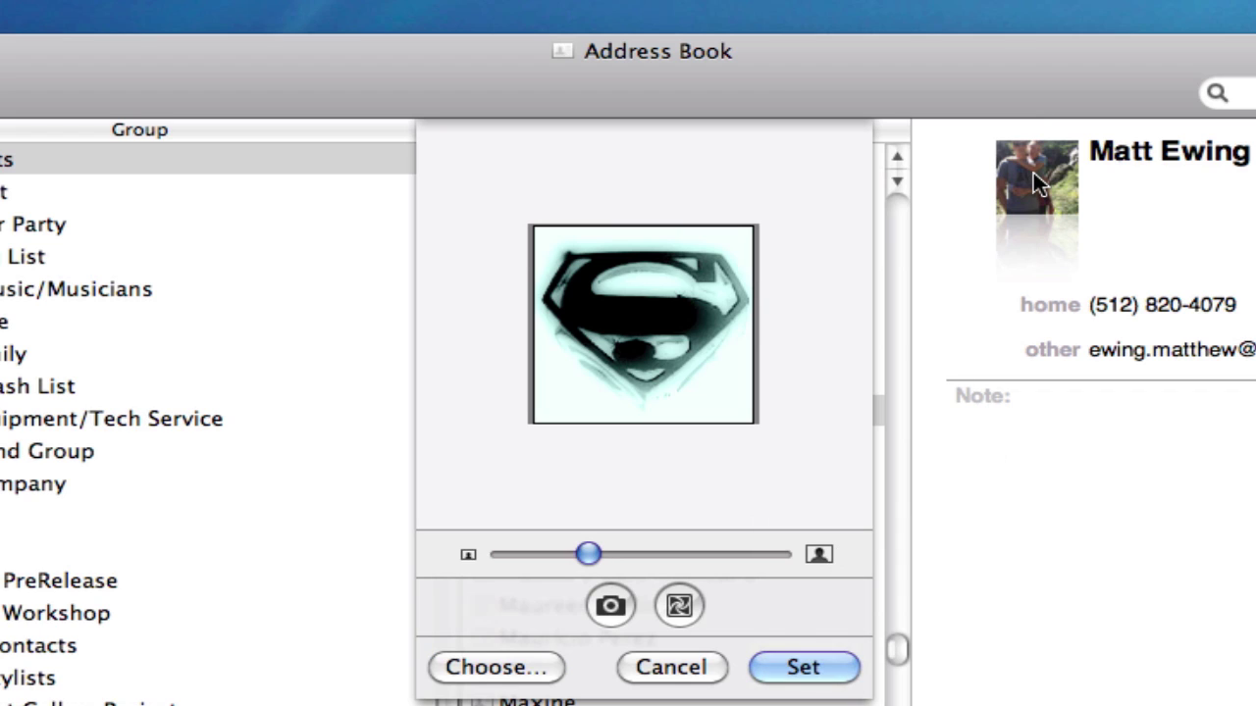
left_click(795, 672)
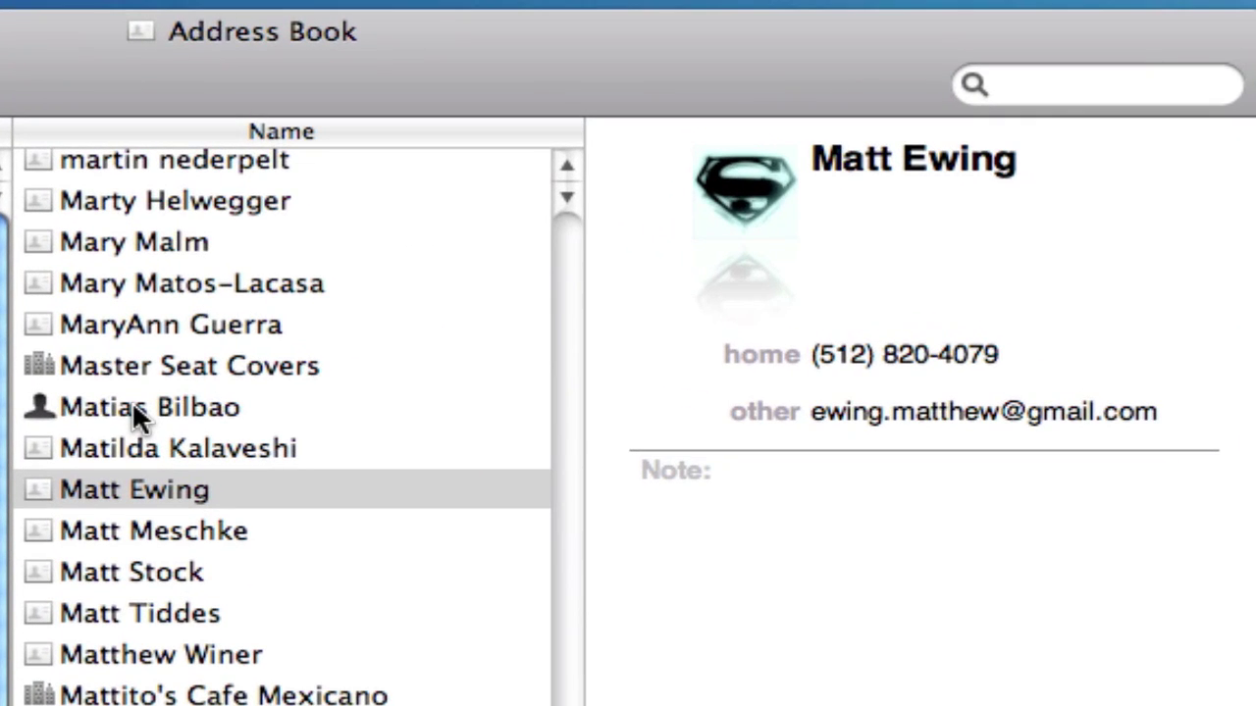
Select the contact from the list, then use Card > Go to My Card to show the owner's card
left_click(1049, 86)
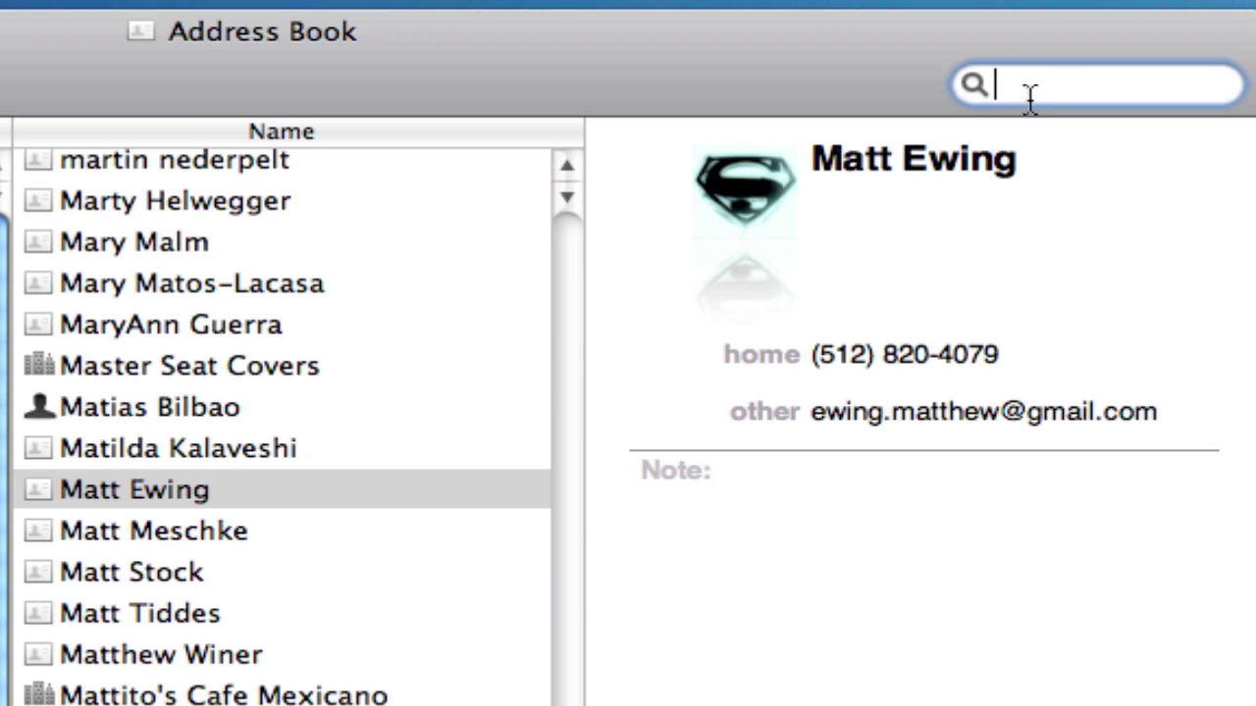
left_click(85, 411)
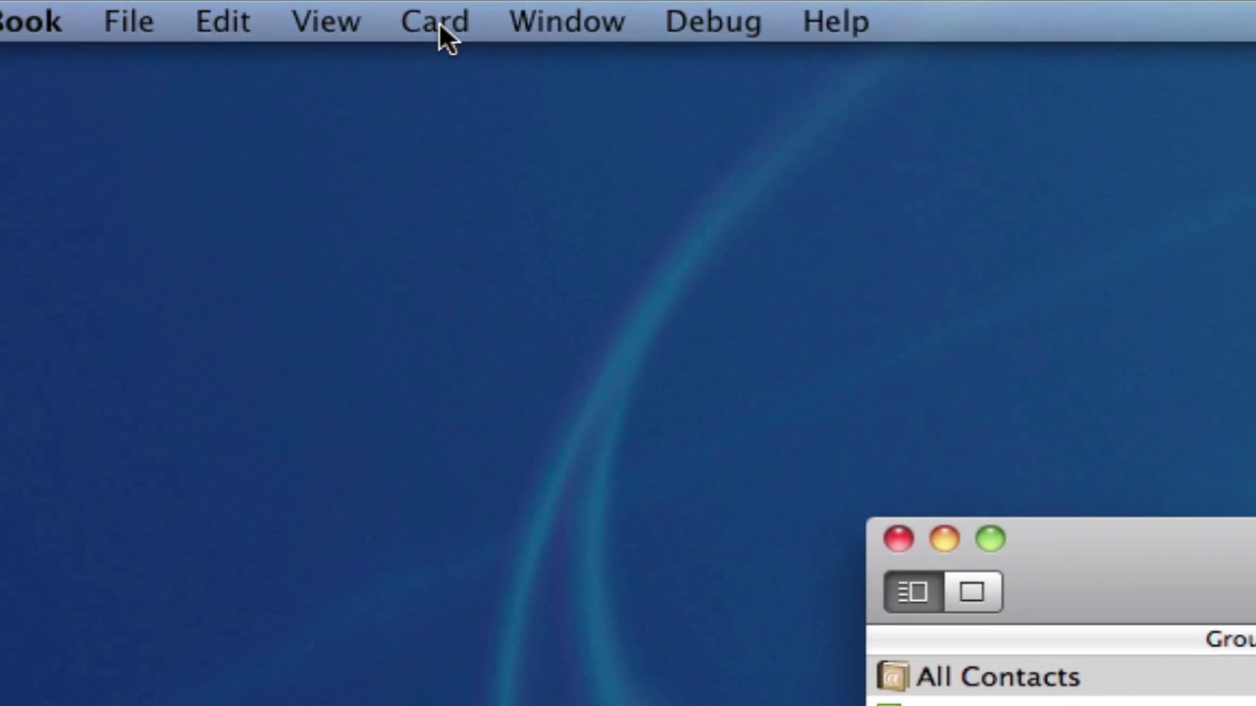
left_click(440, 30)
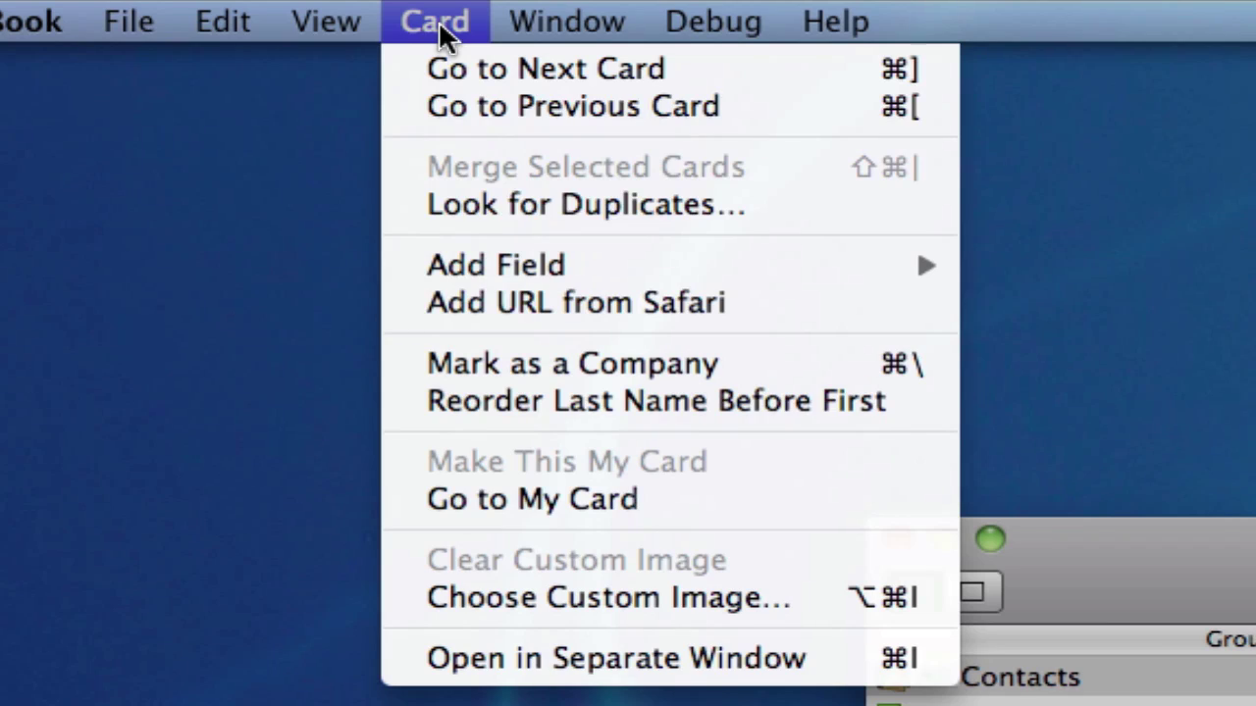
left_click(508, 498)
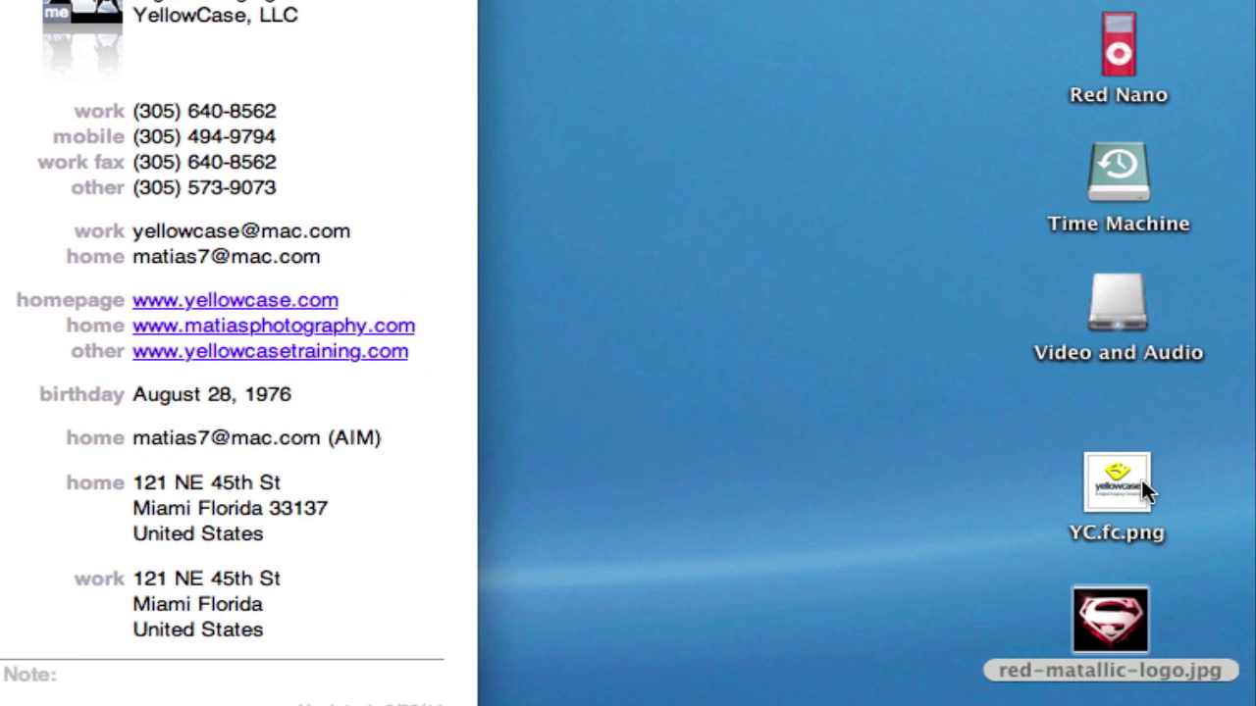
Drop YC.fc.png onto the card photo, then Set the grey grid image from Recent Pictures instead
left_click_drag(1141, 479, 323, 128)
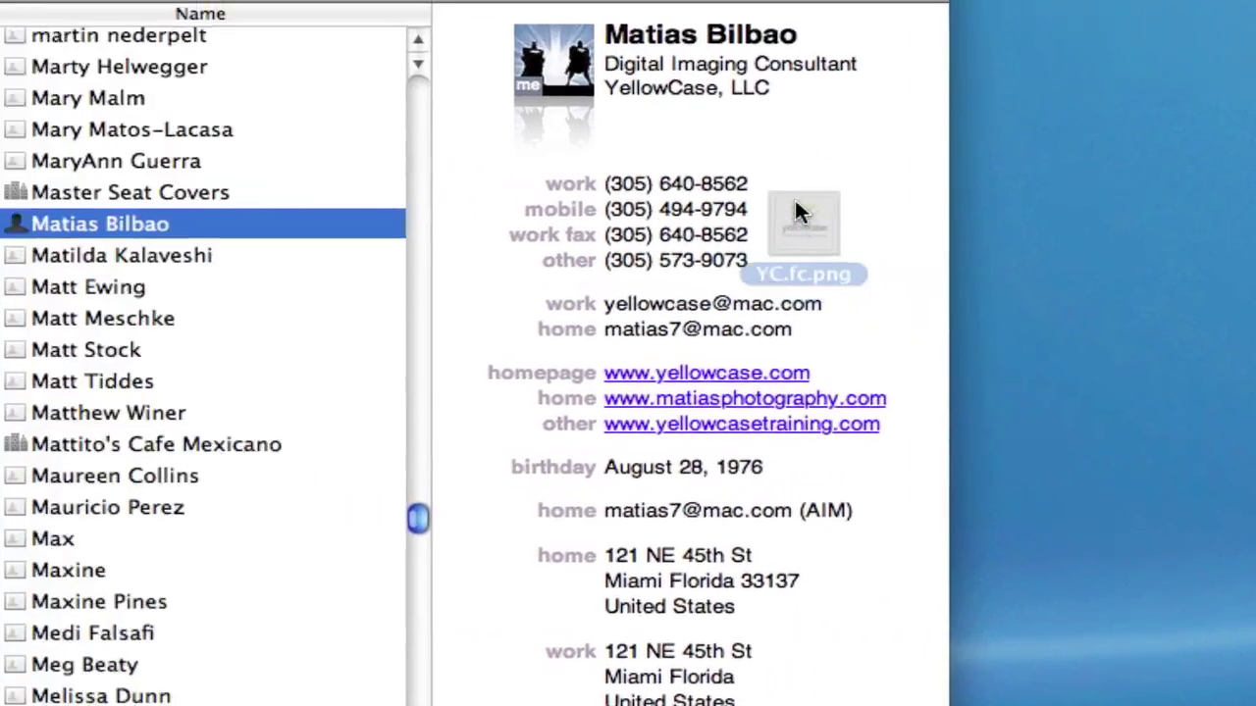
left_click_drag(795, 212, 563, 62)
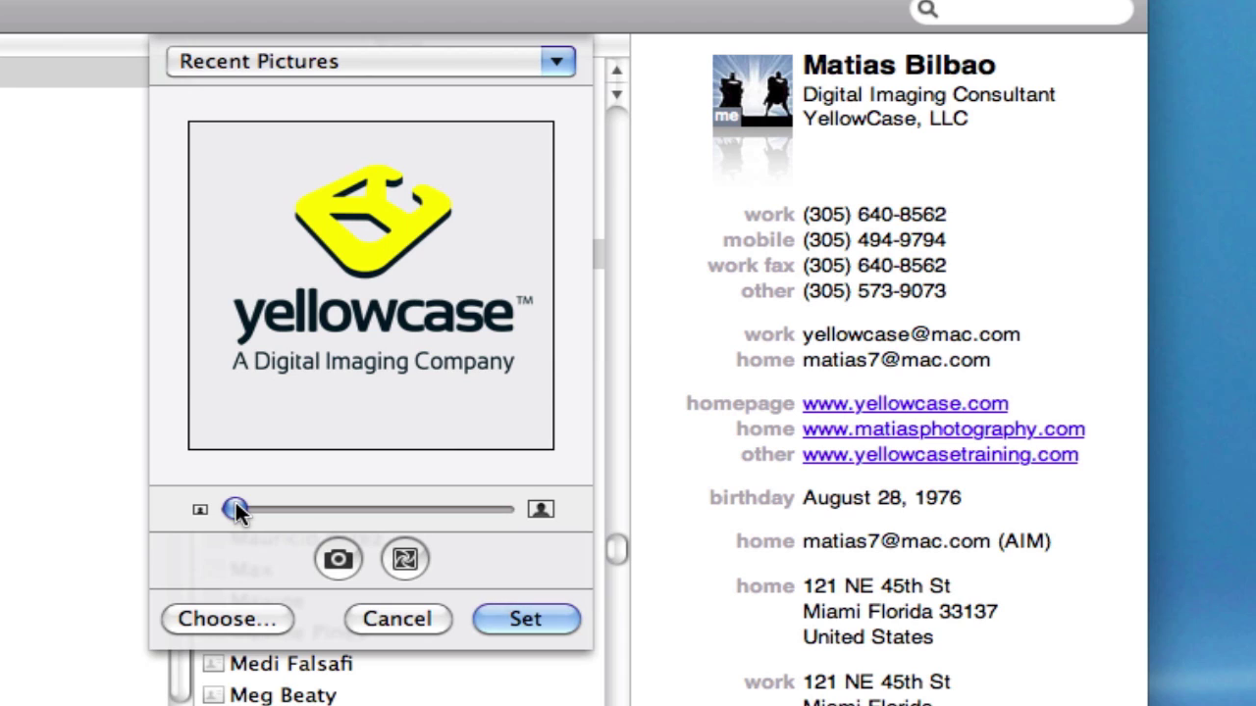
left_click(556, 62)
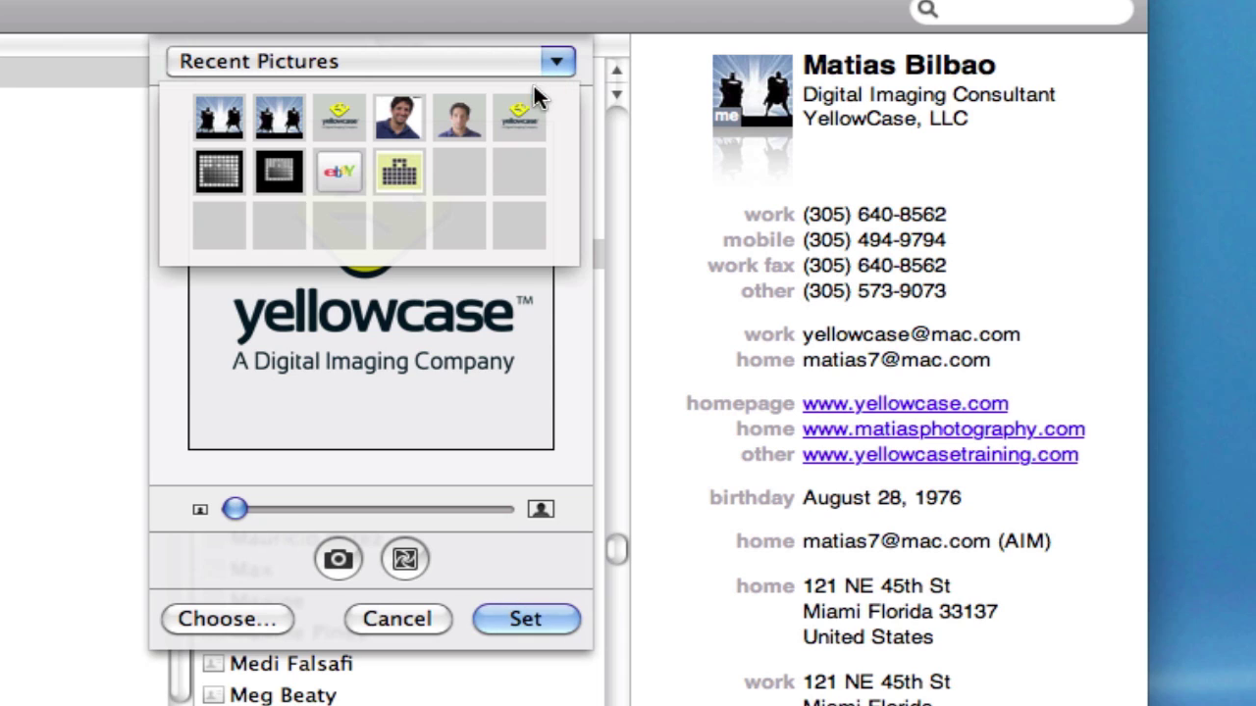
left_click(287, 177)
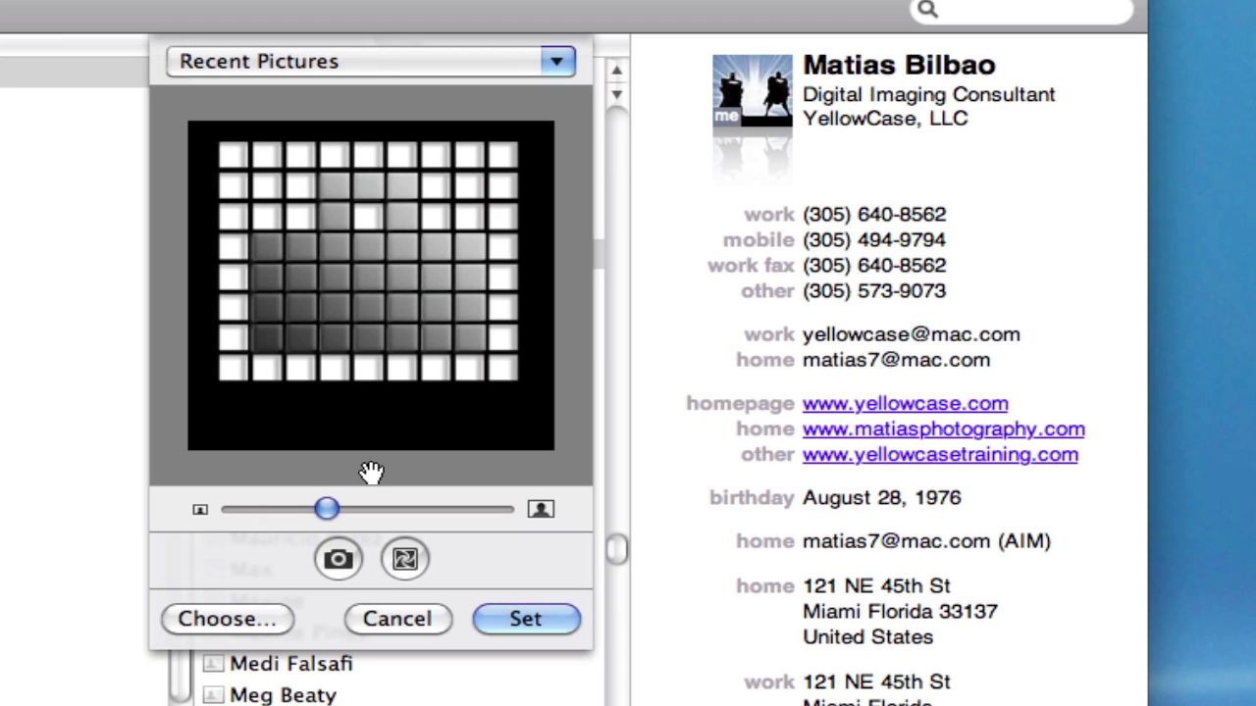
left_click(547, 616)
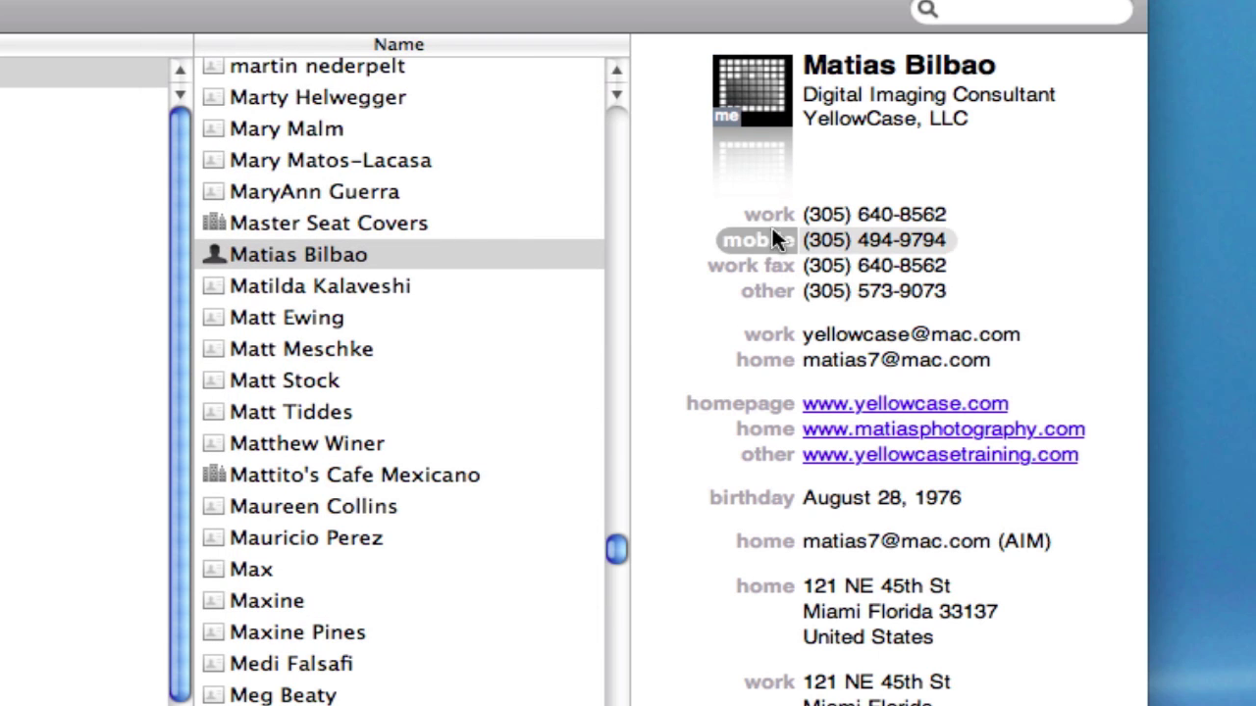
Reopen the card photo and Set the yellowcase logo from Recent Pictures
double_click(736, 97)
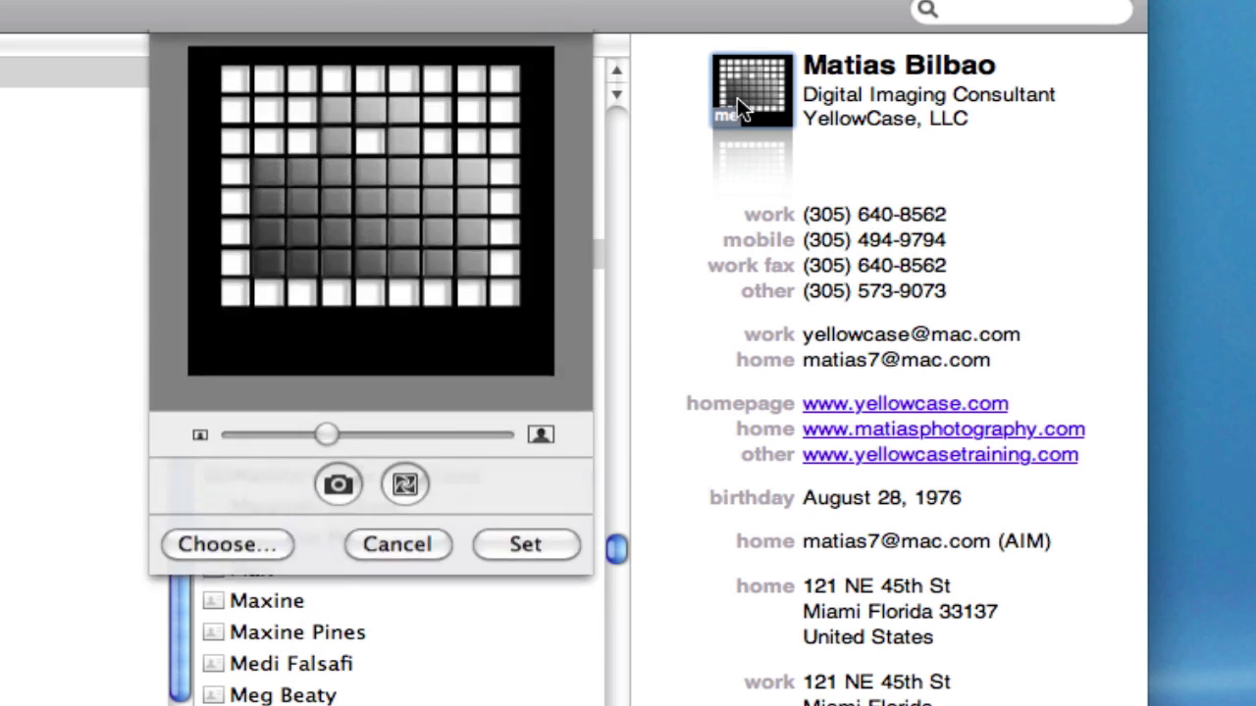
left_click(363, 60)
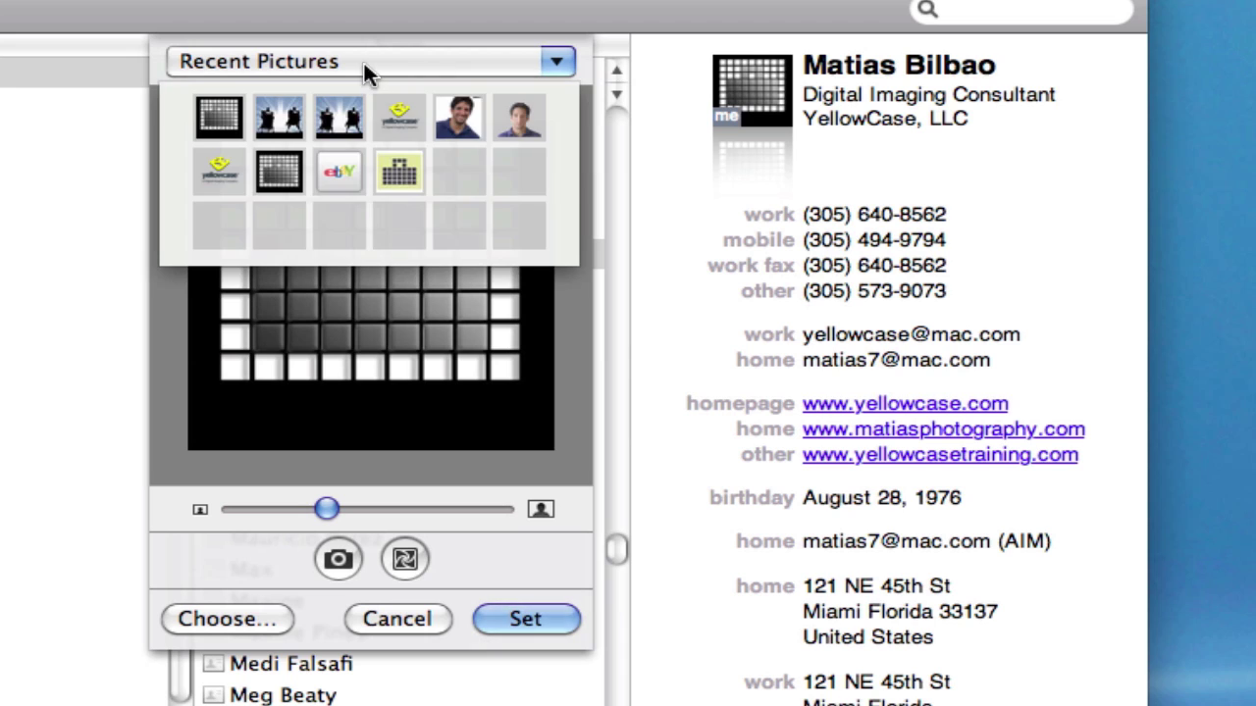
left_click(393, 108)
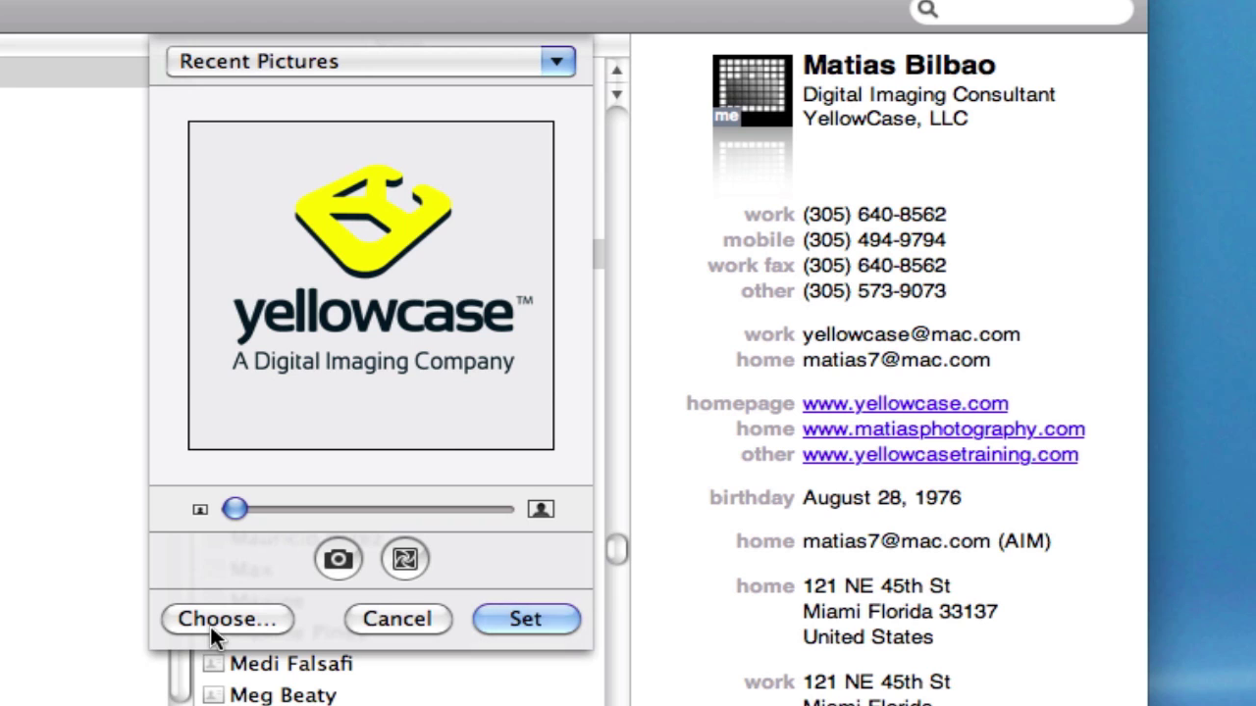
left_click(508, 623)
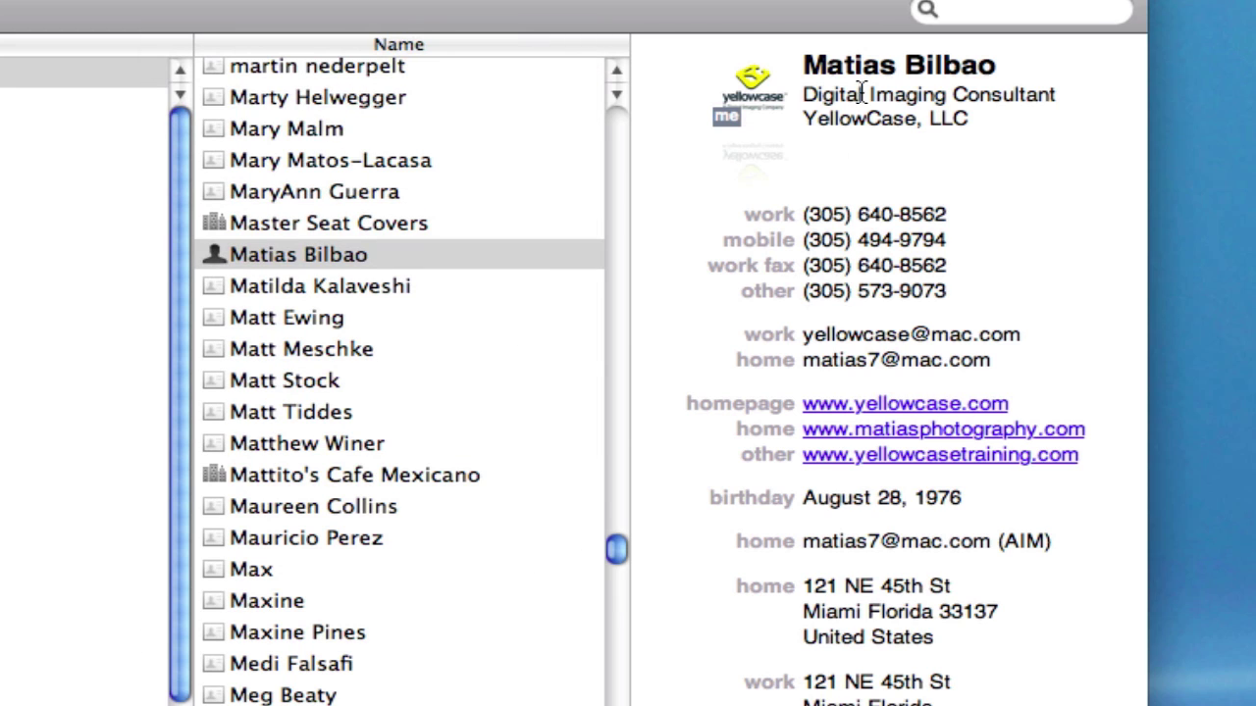